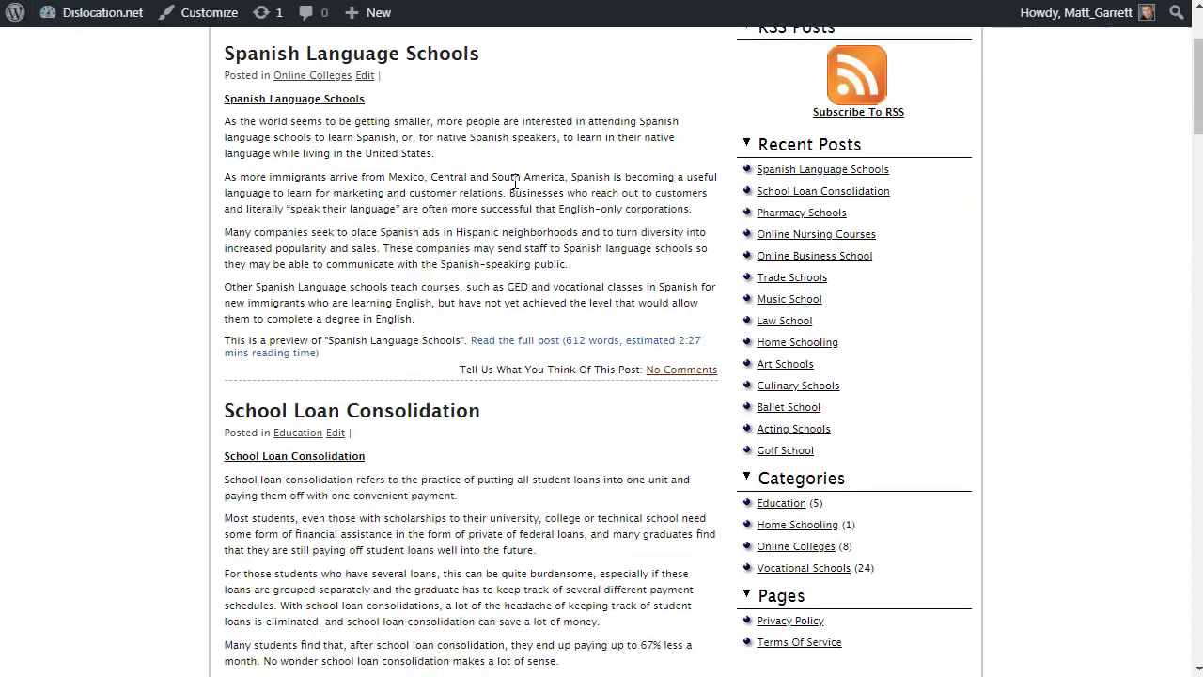
- Scroll through the Music School post to read it
scroll(515, 183, up, 2)
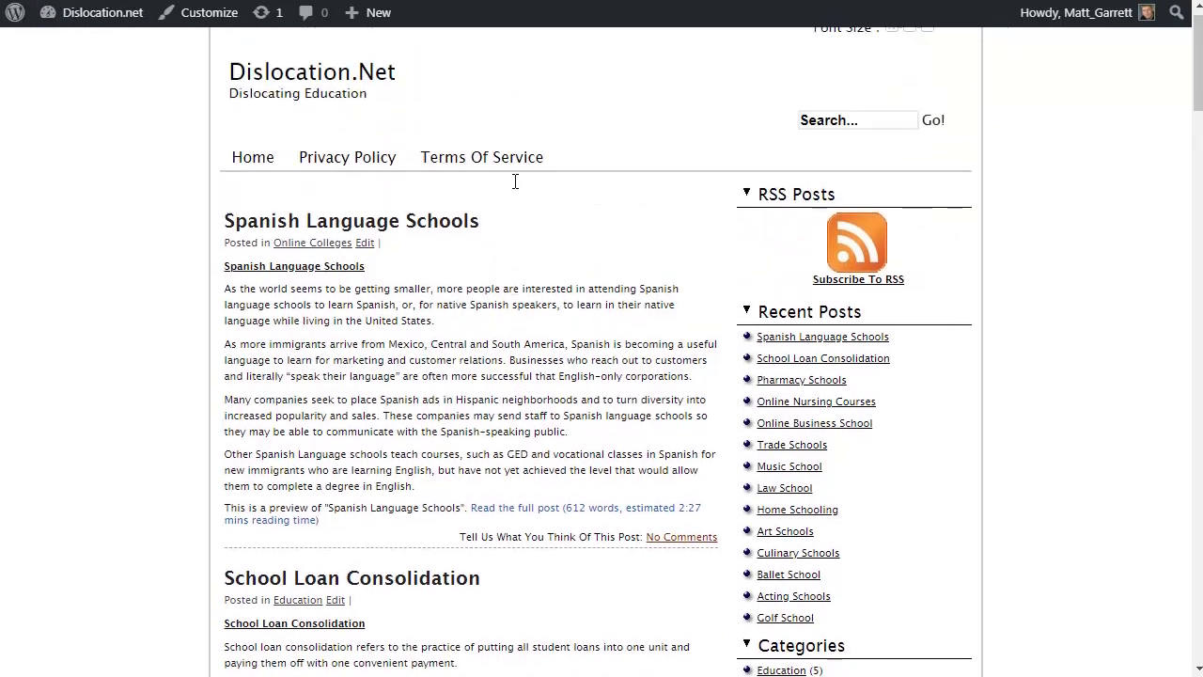
scroll(515, 188, down, 2)
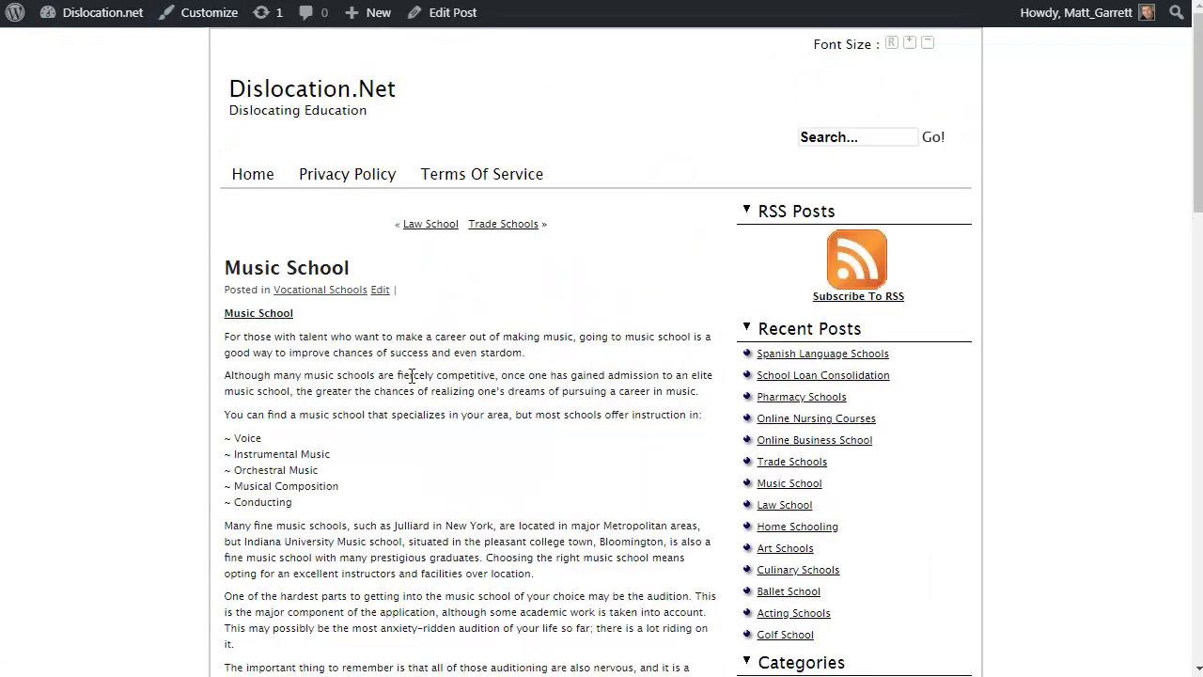
scroll(387, 303, down, 2)
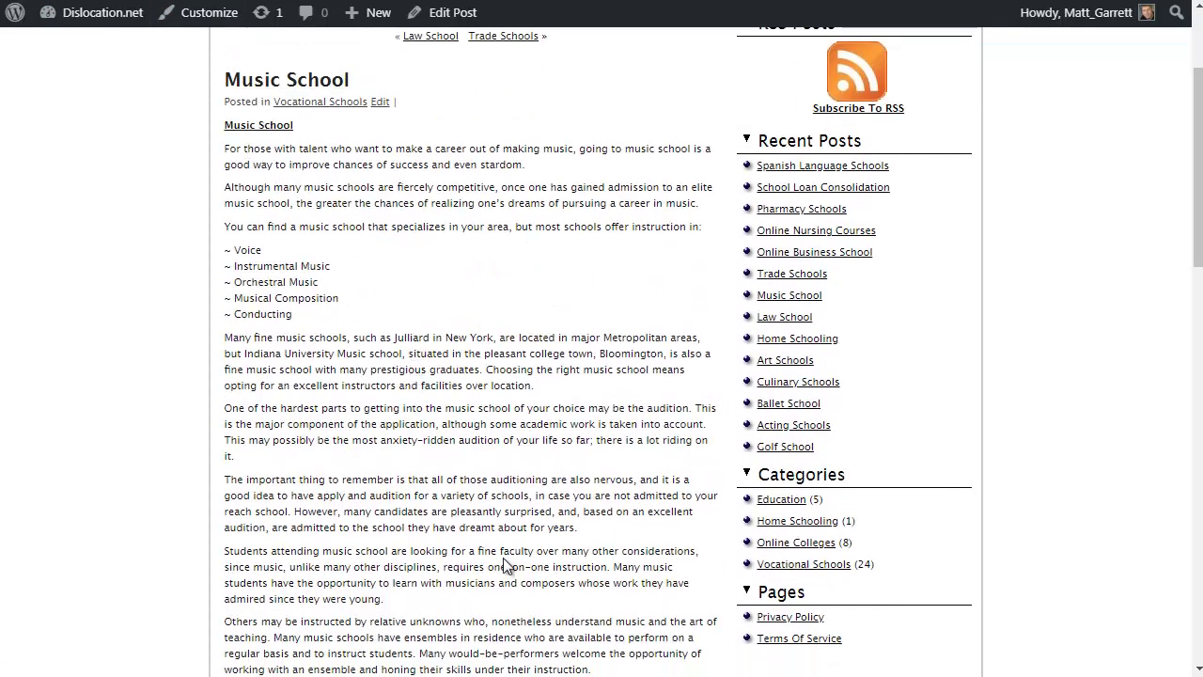
scroll(523, 474, down, 1)
scroll(518, 467, down, 4)
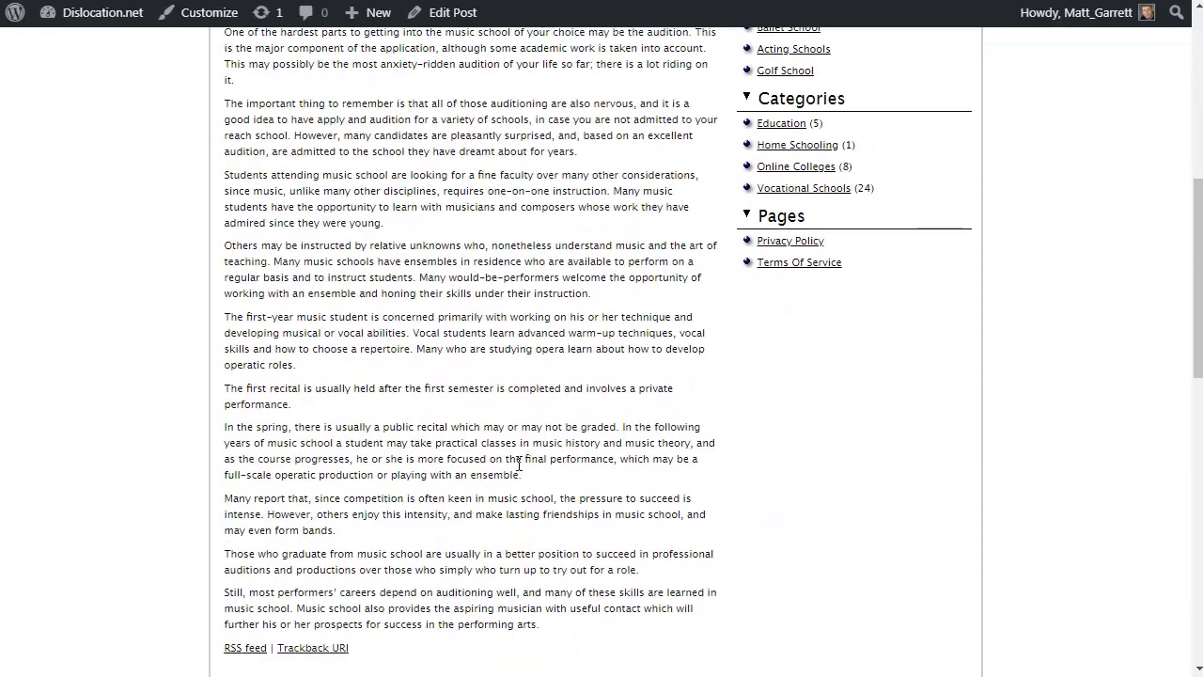
scroll(516, 451, up, 6)
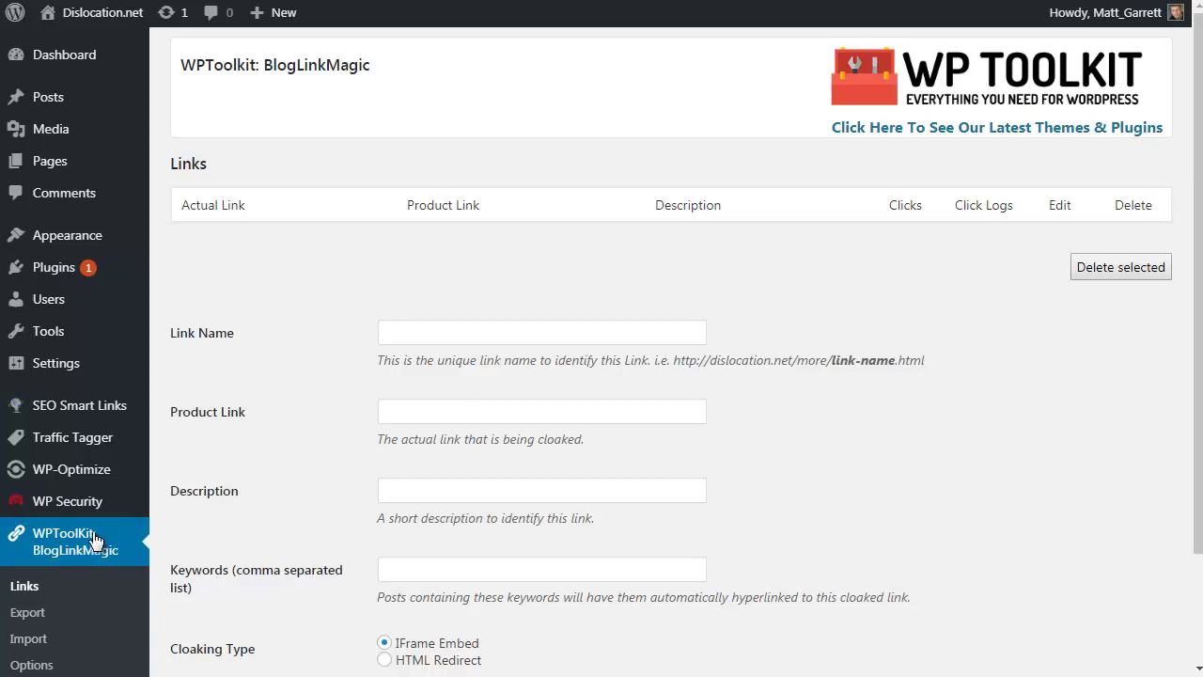
- Import bloglinkmagic_links.csv through the BlogLinkMagic Import page, adding 15 links
click(64, 639)
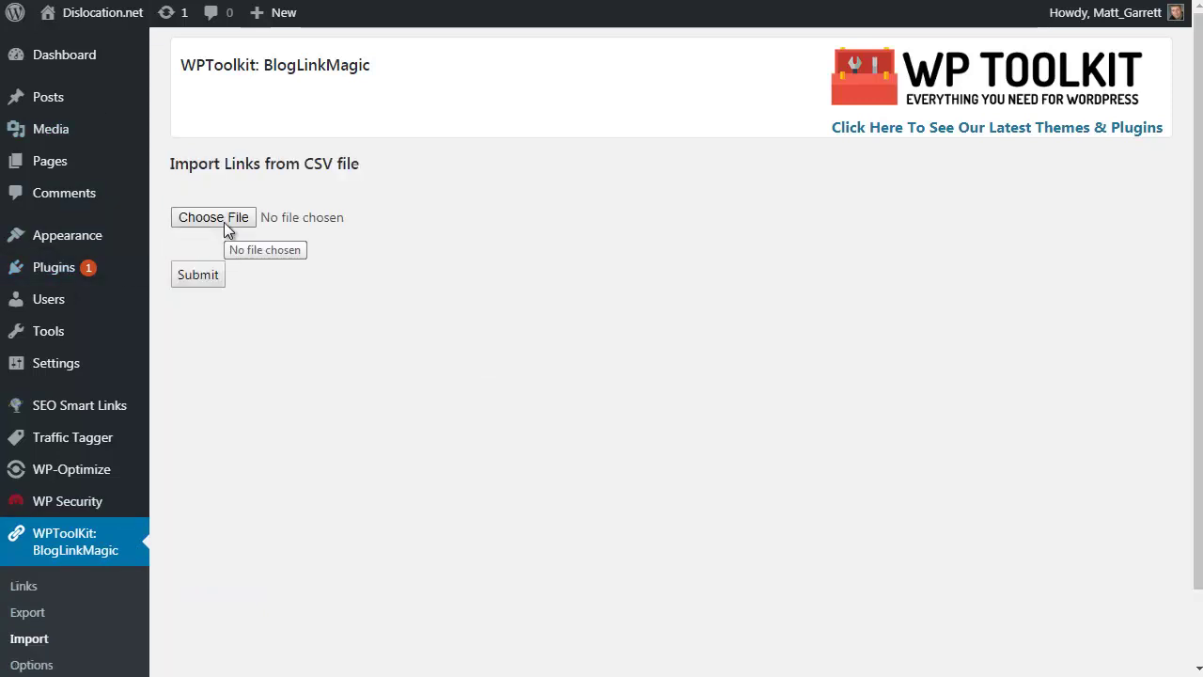
click(225, 222)
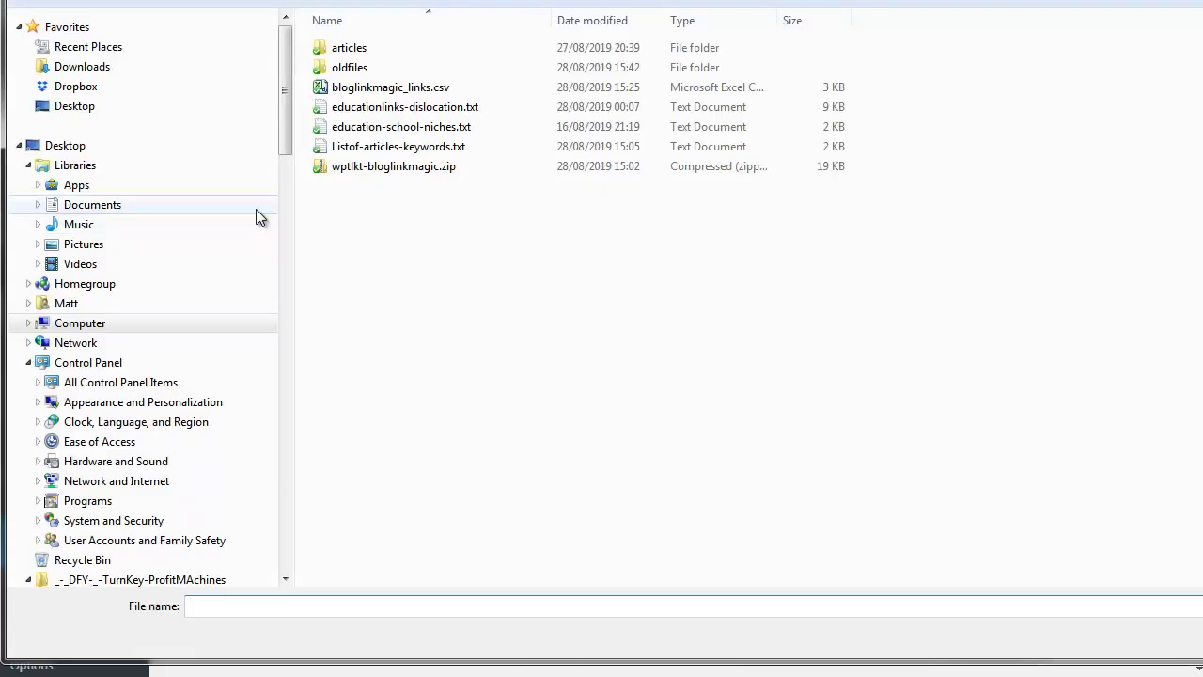
click(389, 94)
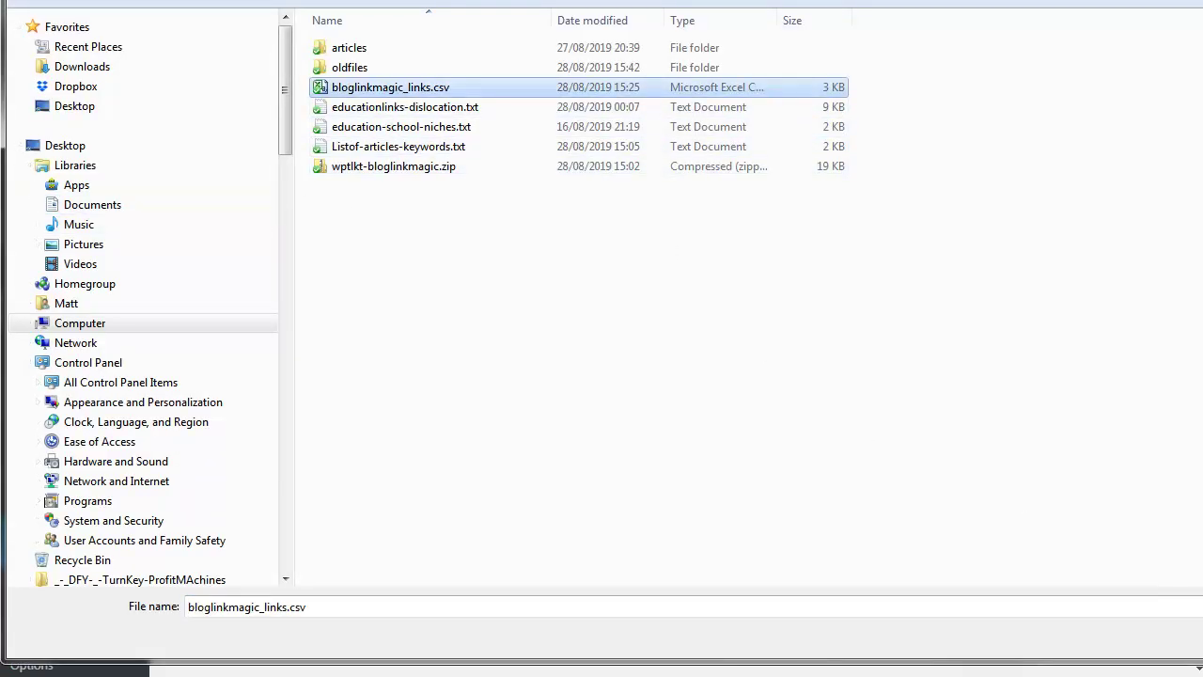
key(Return)
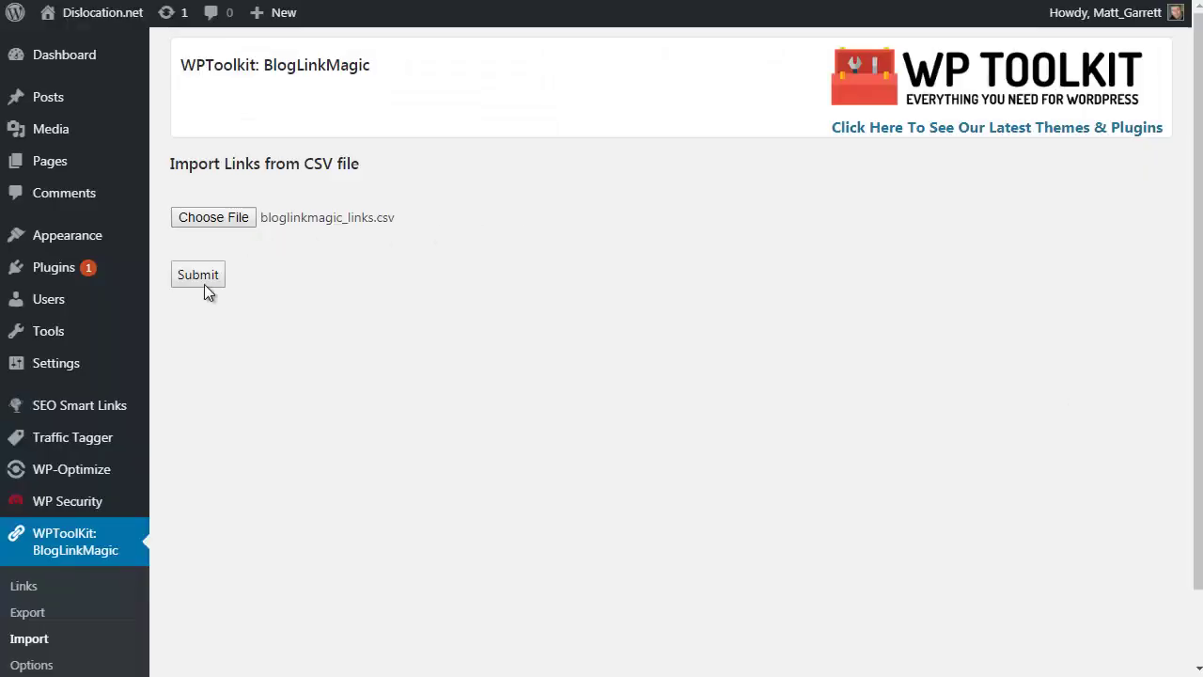
click(191, 273)
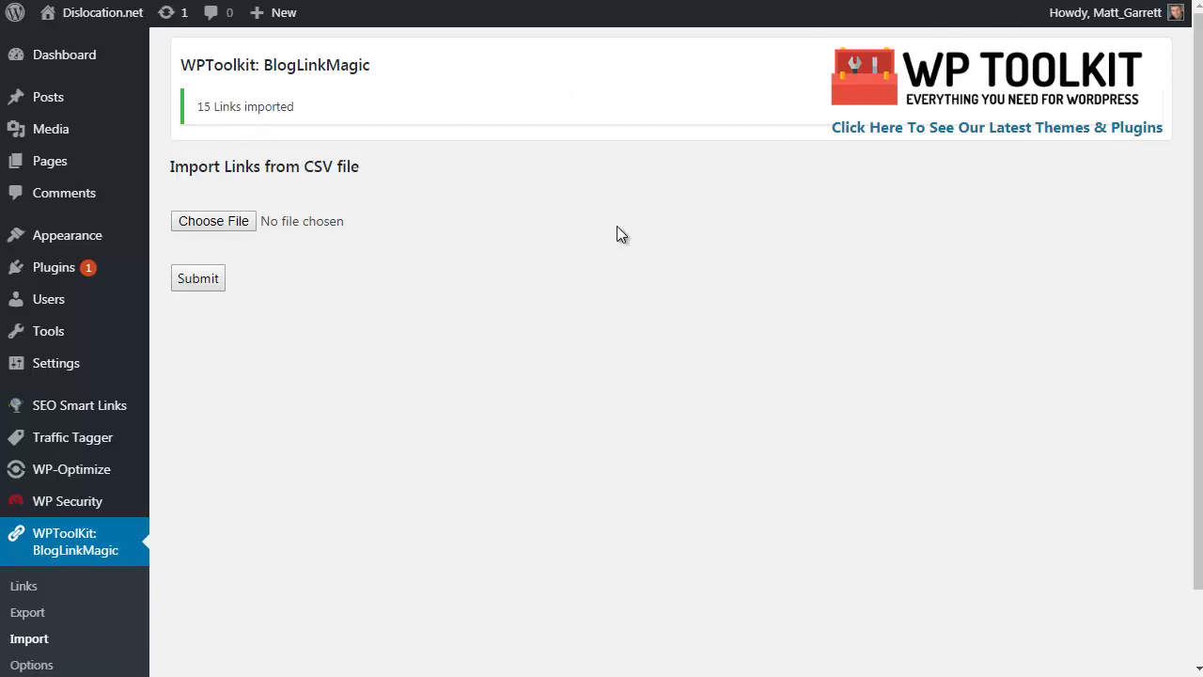
- Review the imported BlogLinkMagic links table and open the actingschool link for editing
click(39, 594)
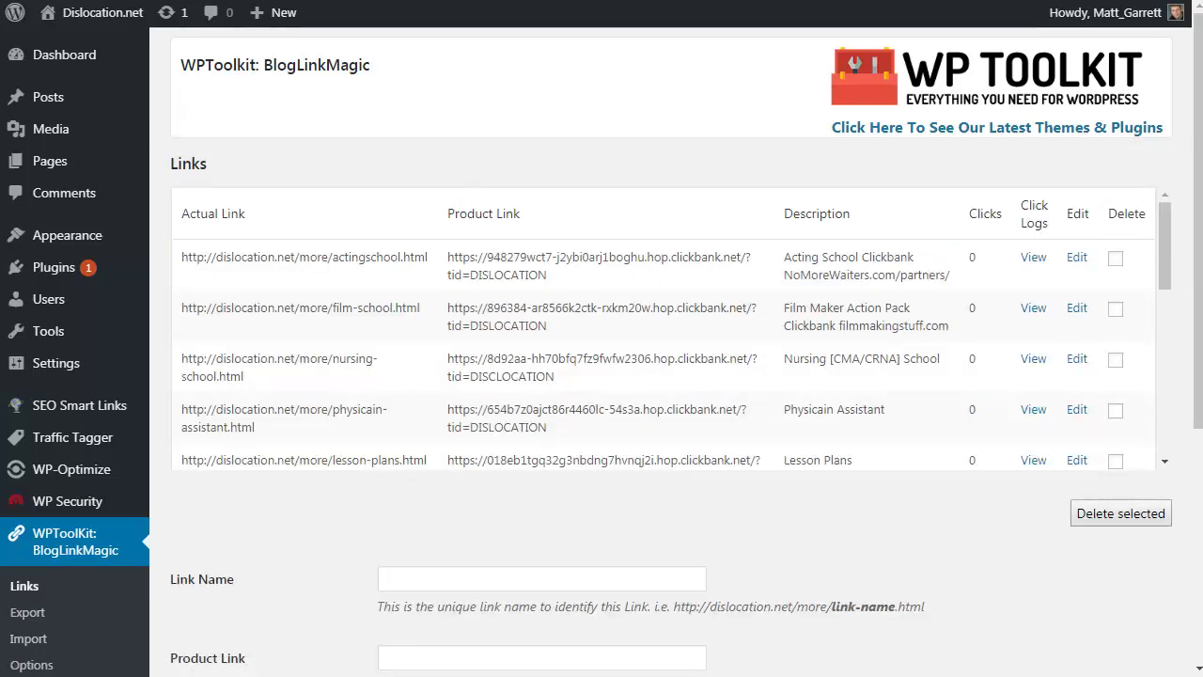
mouse_move(1168, 271)
mouse_down()
mouse_move(1175, 442)
mouse_move(1153, 230)
mouse_up()
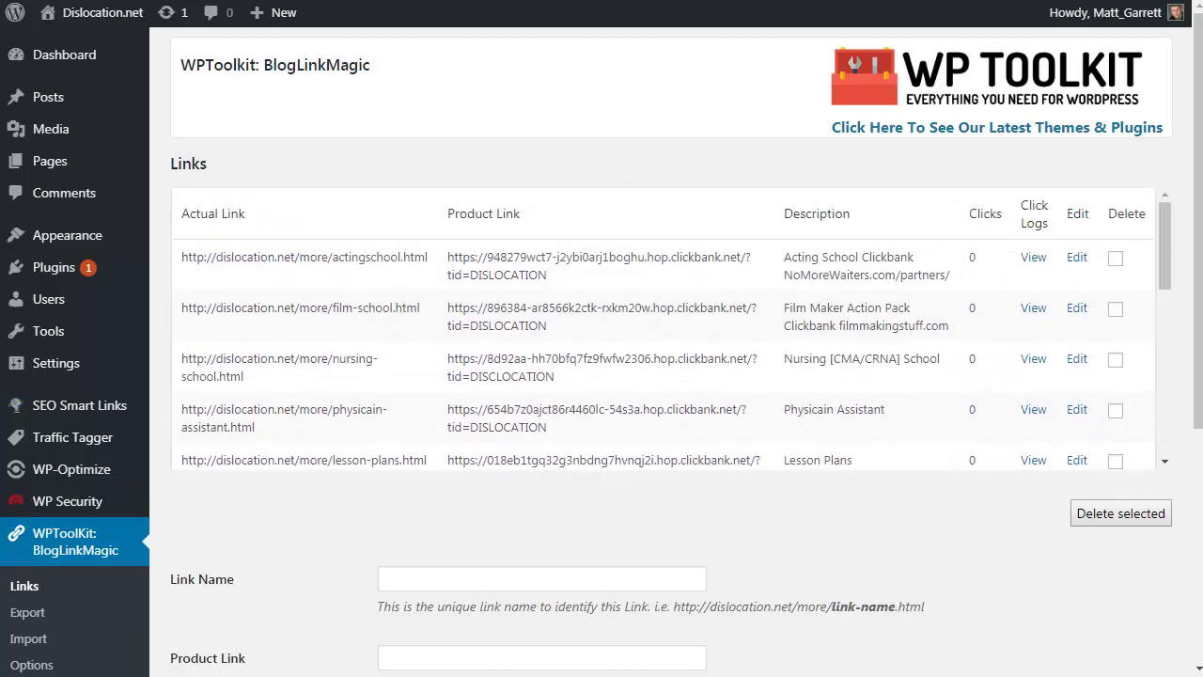
click(1077, 258)
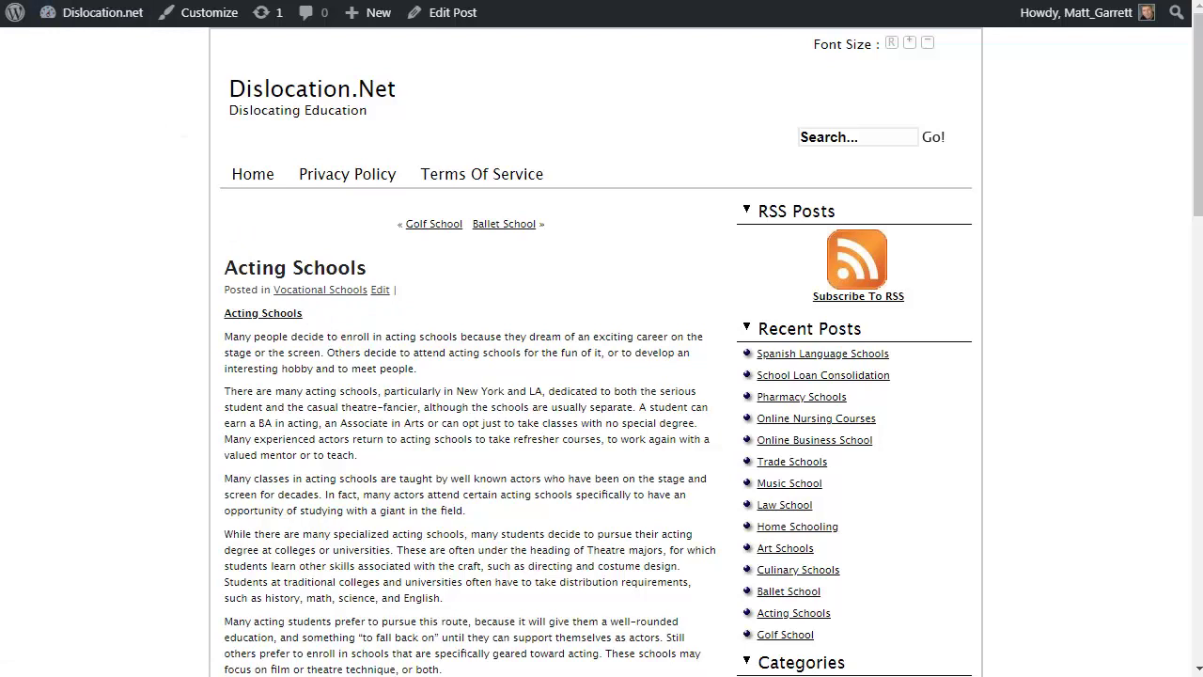
- Follow the auto-linked Acting Schools keyword in the post, then return to the admin area
click(80, 8)
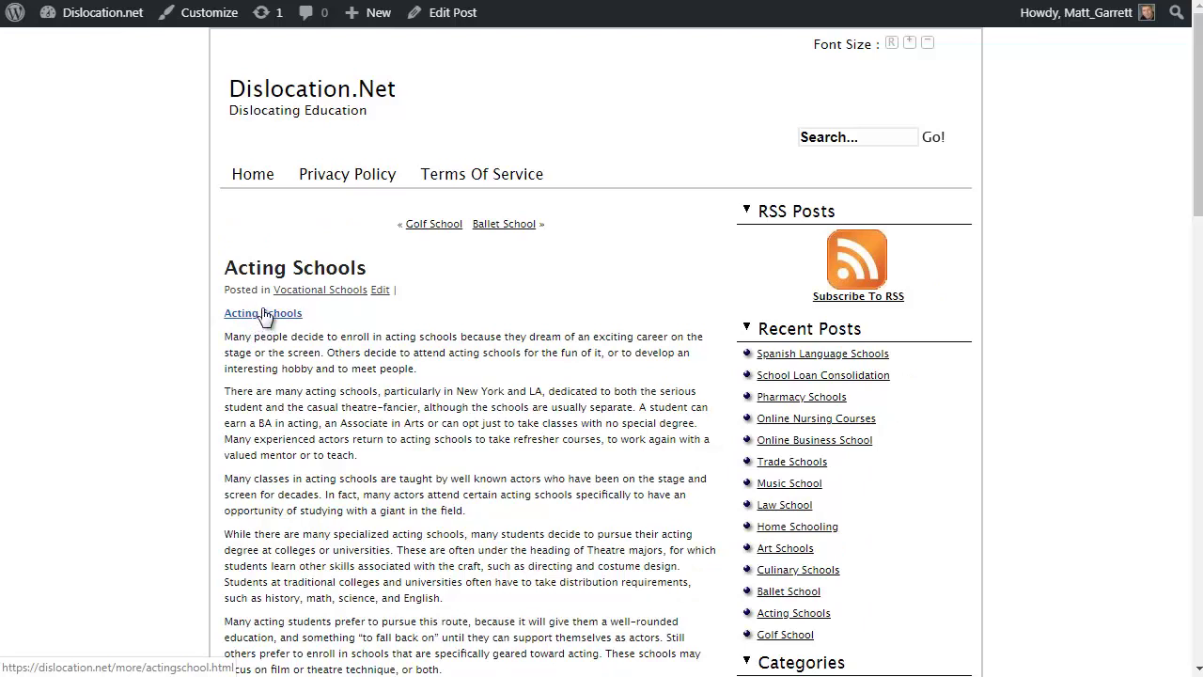
click(263, 313)
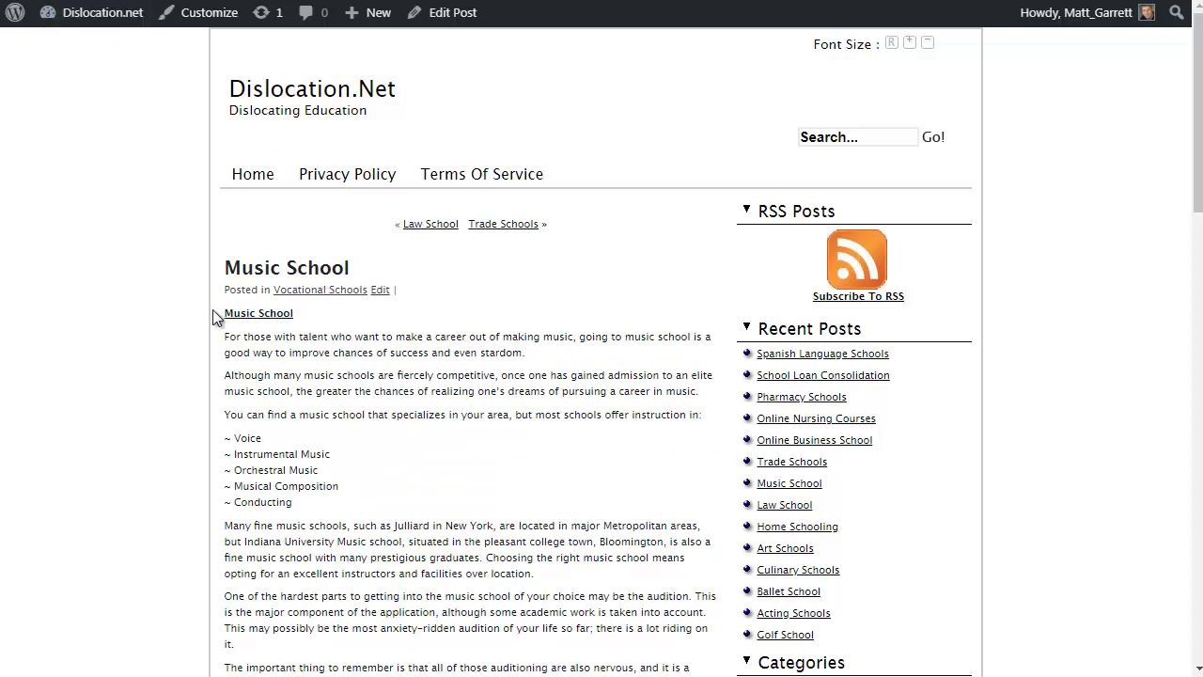
click(81, 15)
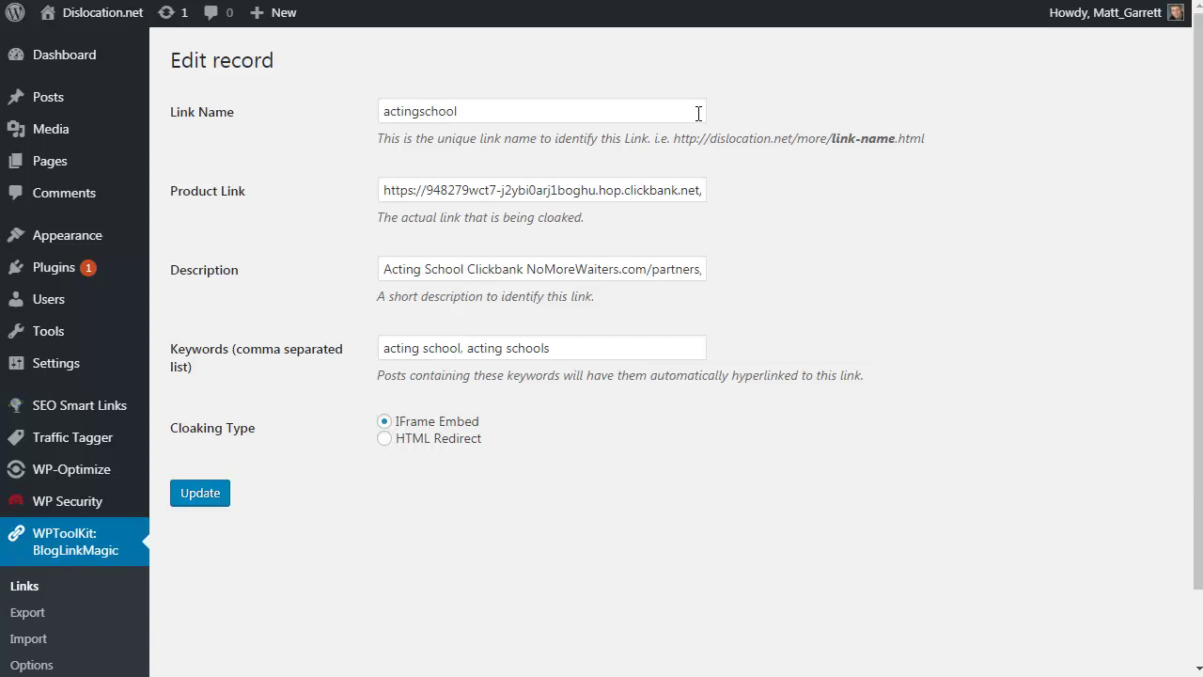
- Go back to the BlogLinkMagic Links list without changing the actingschool record
click(42, 592)
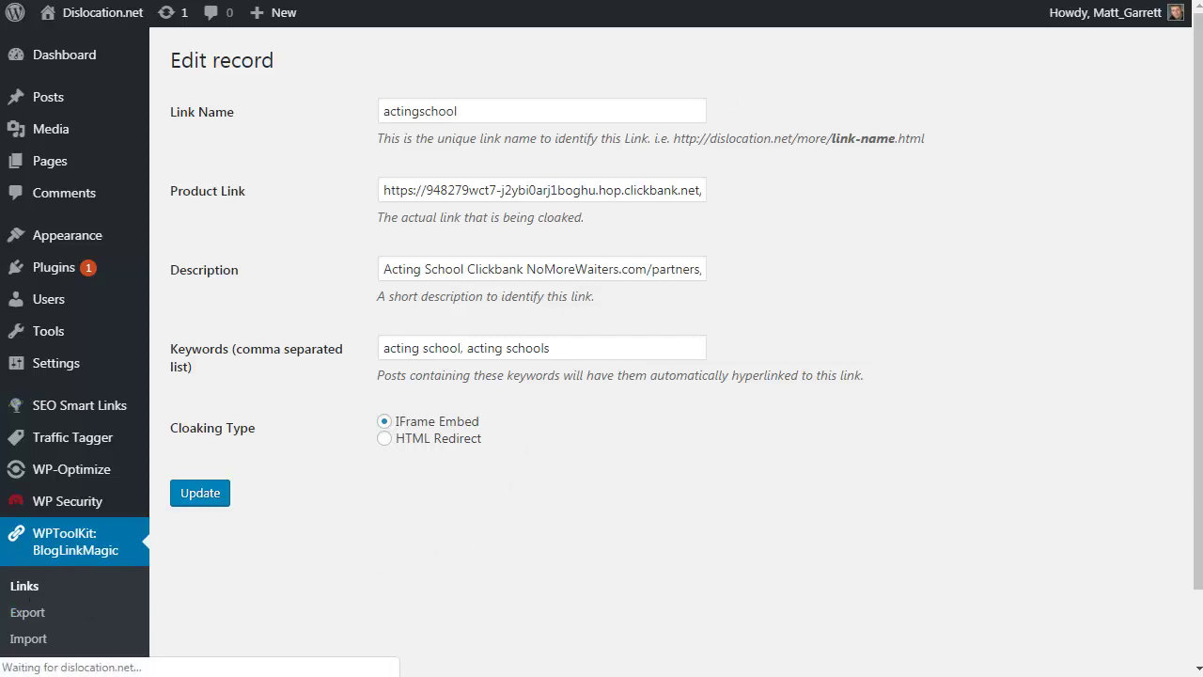